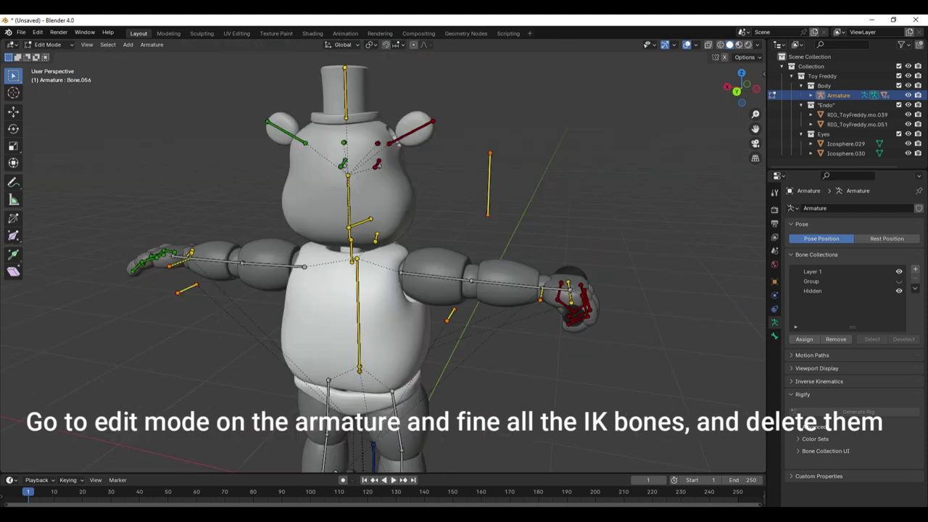
Step: Delete the selected IK bones and check Bone.032's parent under Relations
key(Delete)
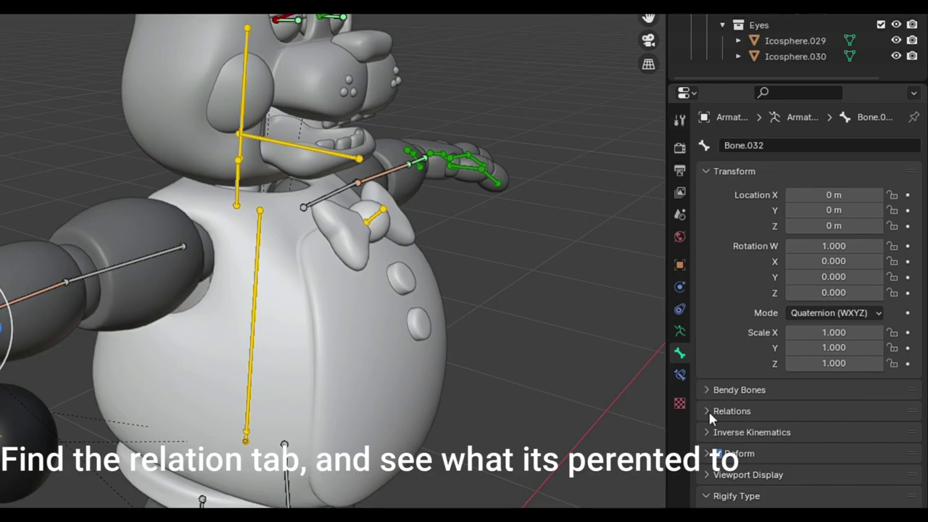
click(709, 410)
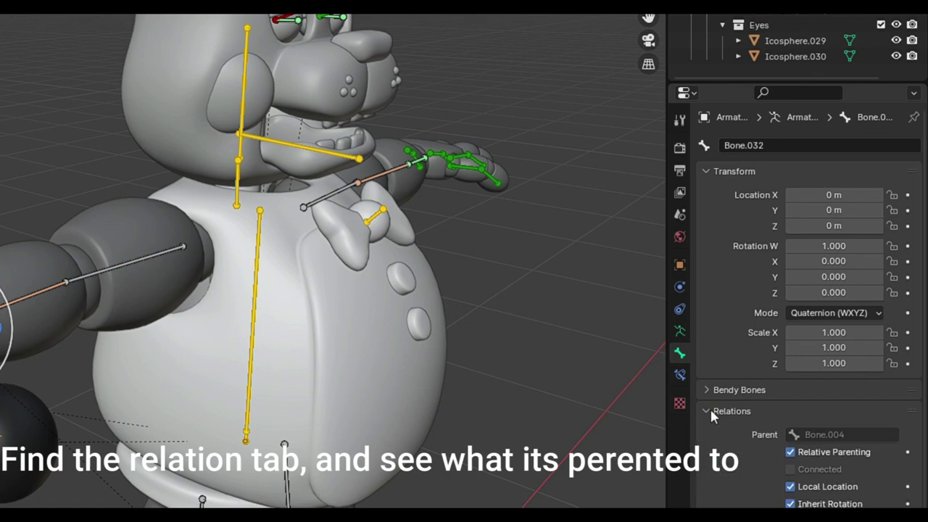
scroll(726, 398, down, 2)
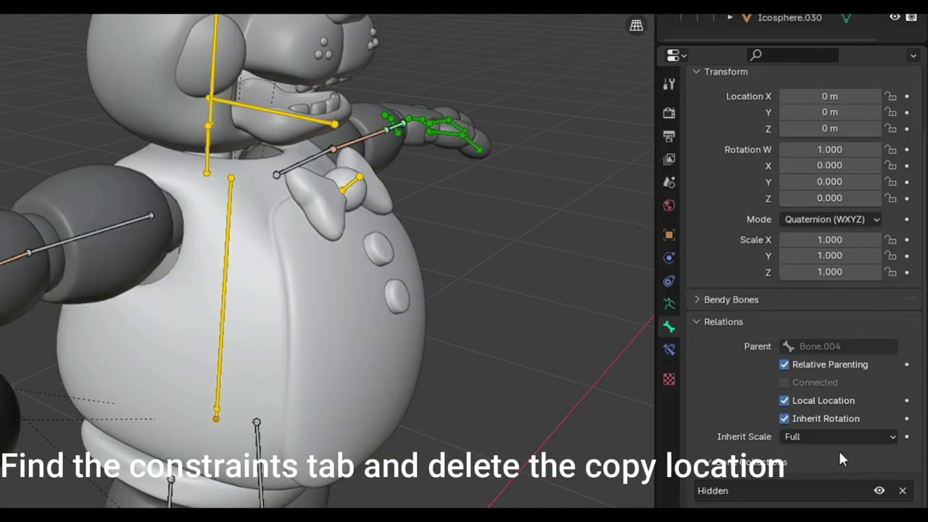
Step: Remove Bone.032's Copy Location constraint that targets Bone.031
click(670, 349)
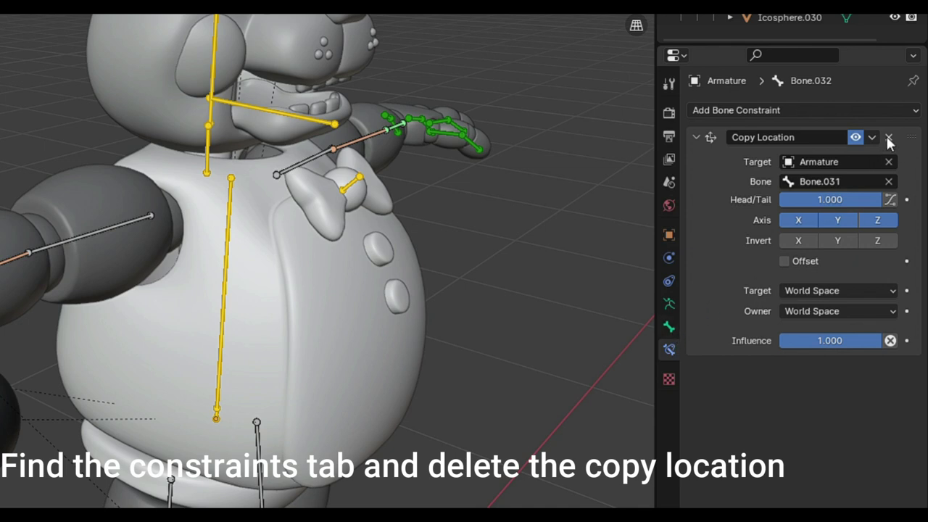
click(904, 138)
click(668, 327)
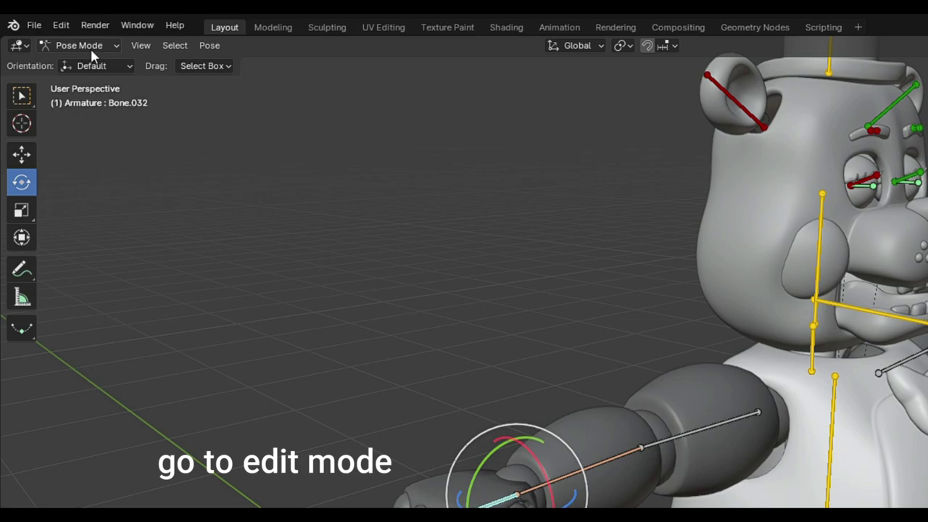
click(66, 46)
Step: In Edit Mode, set Bone.032's parent to Bone.031, then return to Pose Mode
click(83, 79)
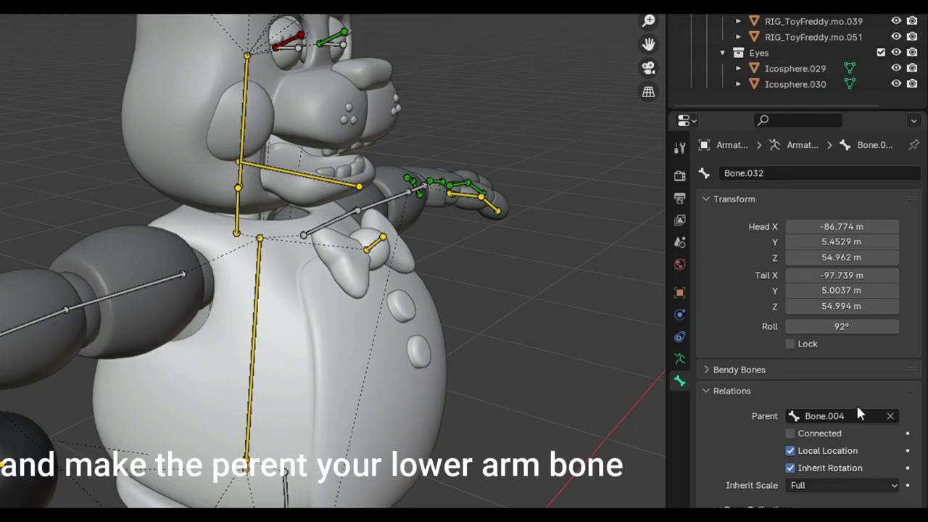
click(863, 416)
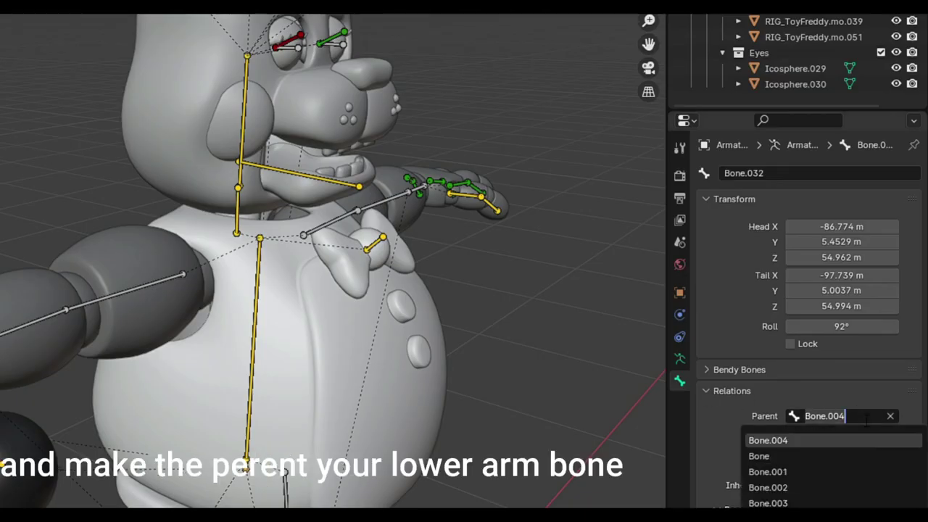
text(31)
click(816, 444)
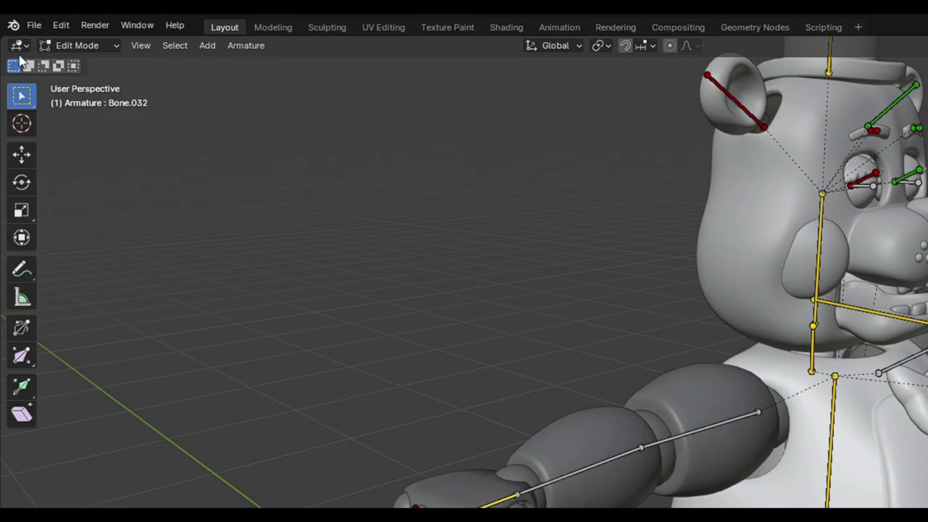
click(89, 48)
click(84, 99)
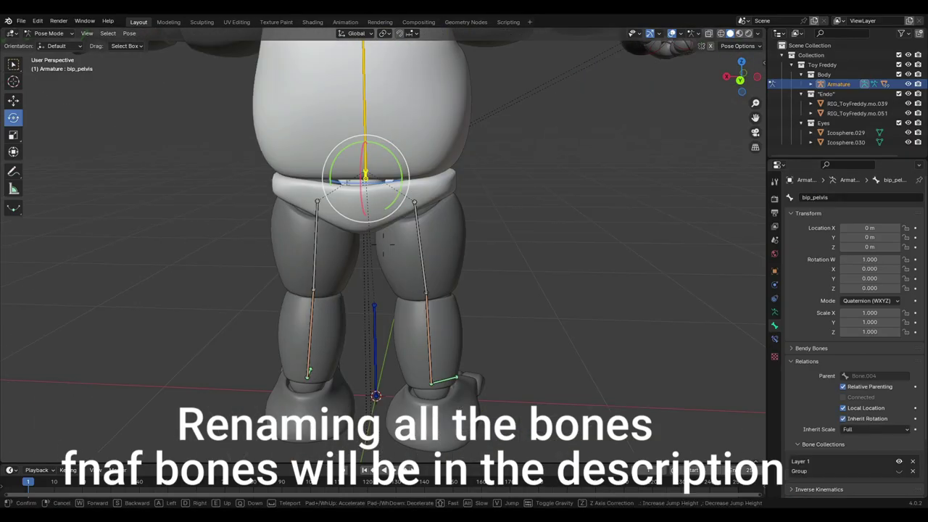
Step: After checking the leg bones, rename the right thumb bone to bip_thumb_1_R
click(428, 340)
click(315, 247)
click(308, 334)
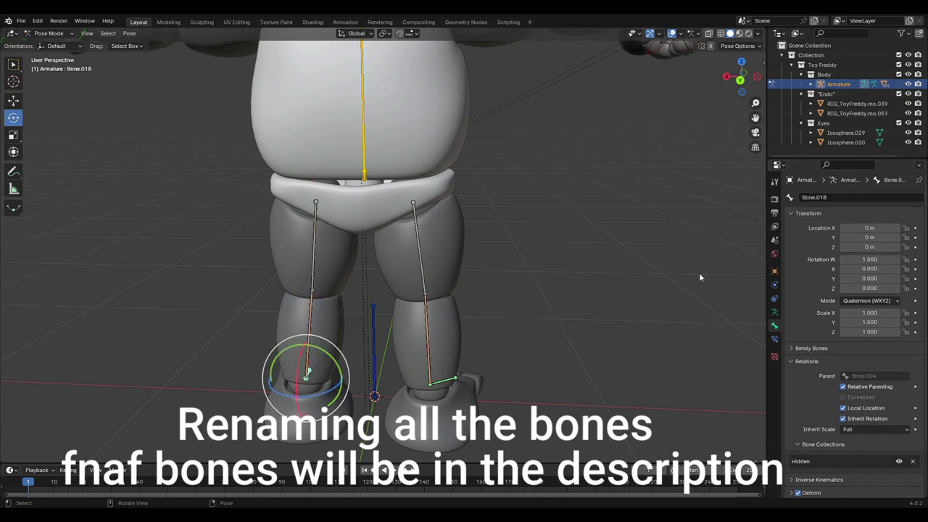
key(shift+grave)
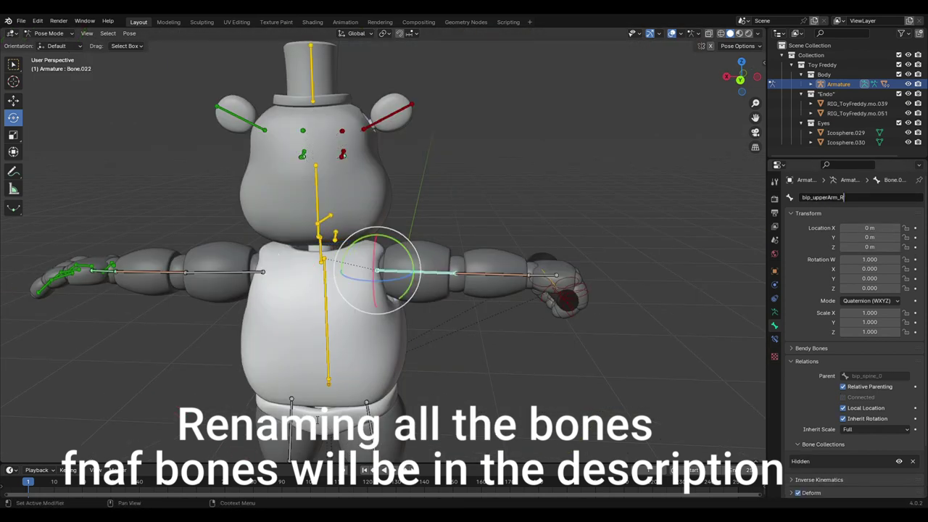
click(555, 279)
key(KP_Decimal)
click(557, 335)
double_click(819, 197)
text(bip_thumb_1_R)
key(Return)
Step: Rename the right middle finger bone Bone.034 to bip_middle_1_R
click(456, 280)
click(482, 258)
double_click(820, 197)
text(bip_middle_1_R)
key(Return)
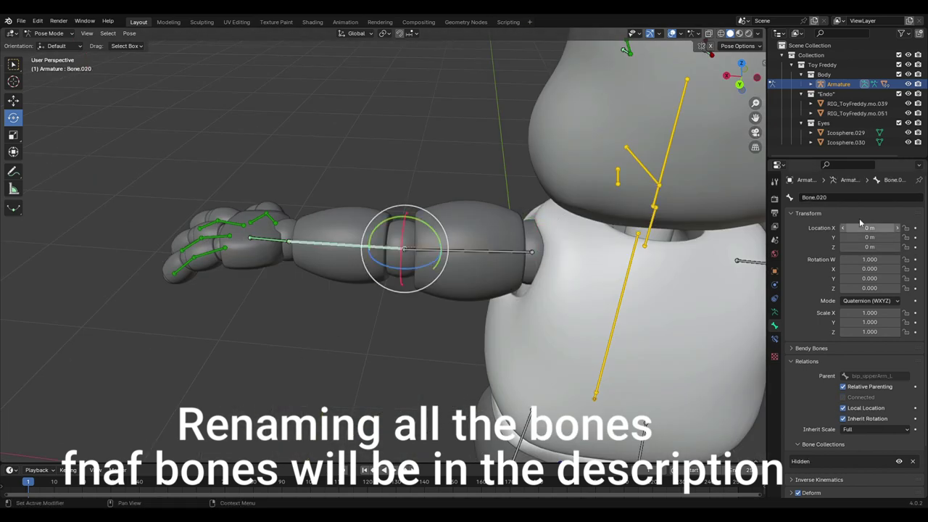
Step: Rename the left hand bone Bone.021 to bip_hand_L
click(288, 240)
double_click(819, 197)
text(bip_hand_L)
key(Return)
Step: Rename the left finger bone Bone.023 to bip_middle_0_L
key(KP_Decimal)
click(472, 307)
click(433, 341)
double_click(819, 197)
text(bip_middle_0_L)
key(Return)
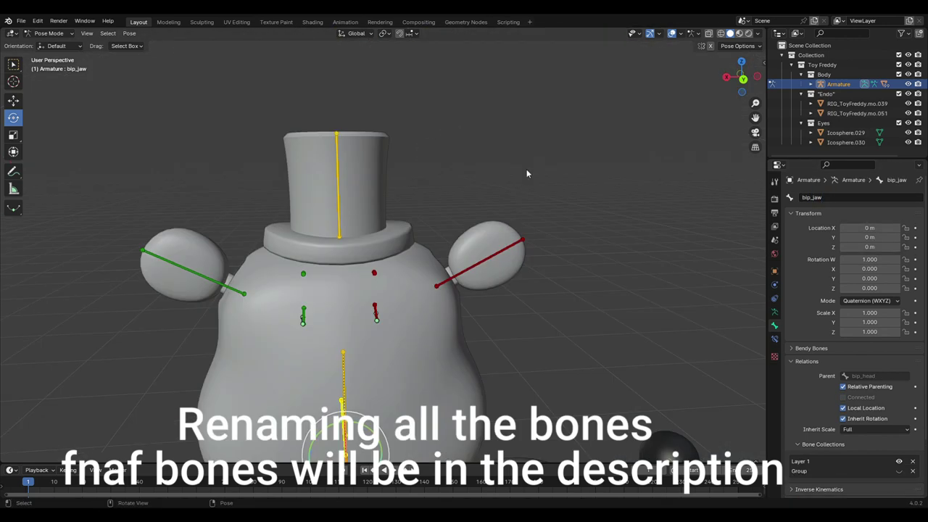
Step: Start renaming ear bone Bone.007 with 'bi', then select the other ear and eye bone Bone.014
click(479, 263)
double_click(819, 197)
text(bi)
click(239, 290)
click(303, 273)
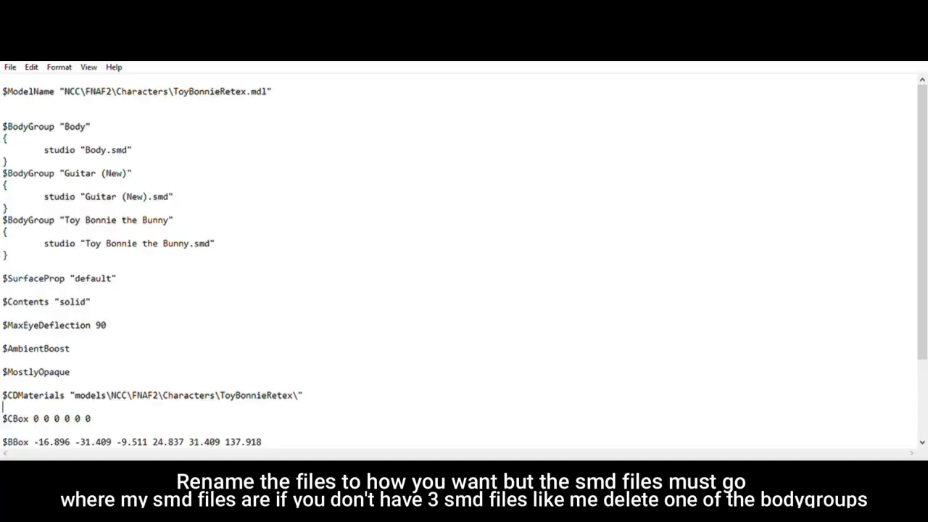
Step: Replace Bonnie with Freddy in the model name and materials path, and rename body groups to Body and Eyes
drag(220, 91, 190, 91)
text(freddy)
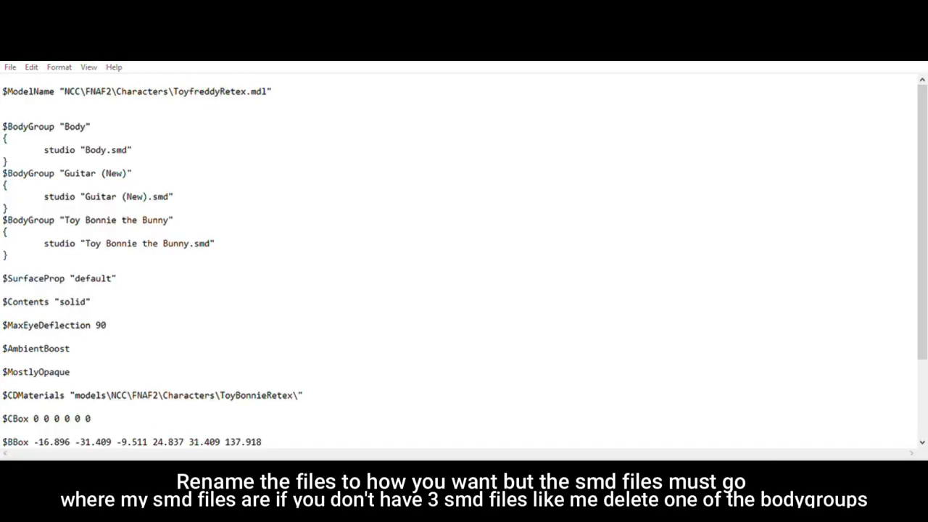
text(EyesEyes)
text(Body)
drag(64, 172, 124, 172)
text(Body)
drag(65, 126, 89, 127)
scroll(73, 306, down, 3)
text(Body)
drag(236, 290, 266, 290)
text(Freddy)
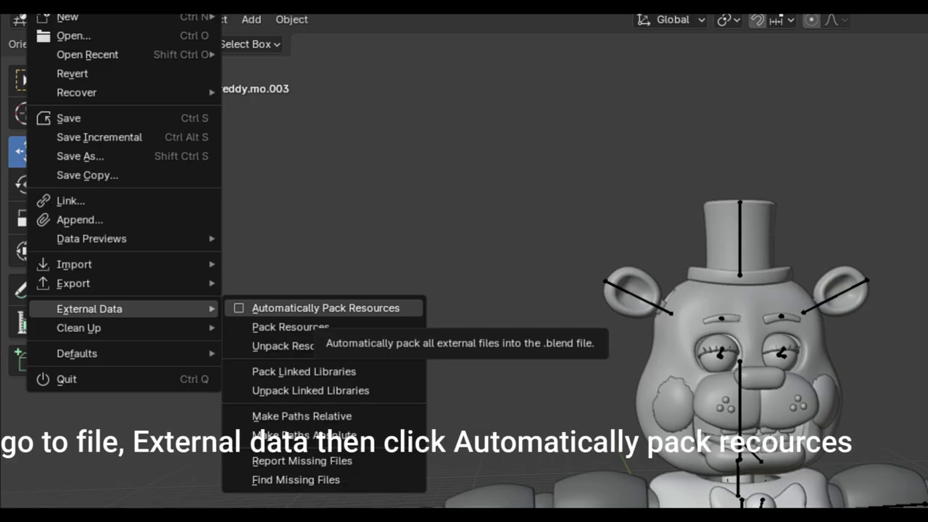
Step: Toggle Automatically Pack Resources under File > External Data
click(326, 308)
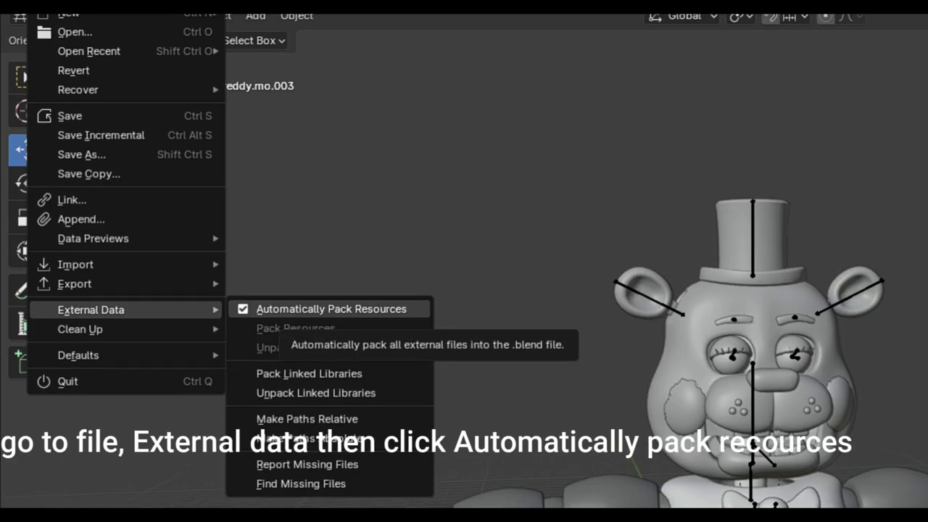
click(330, 309)
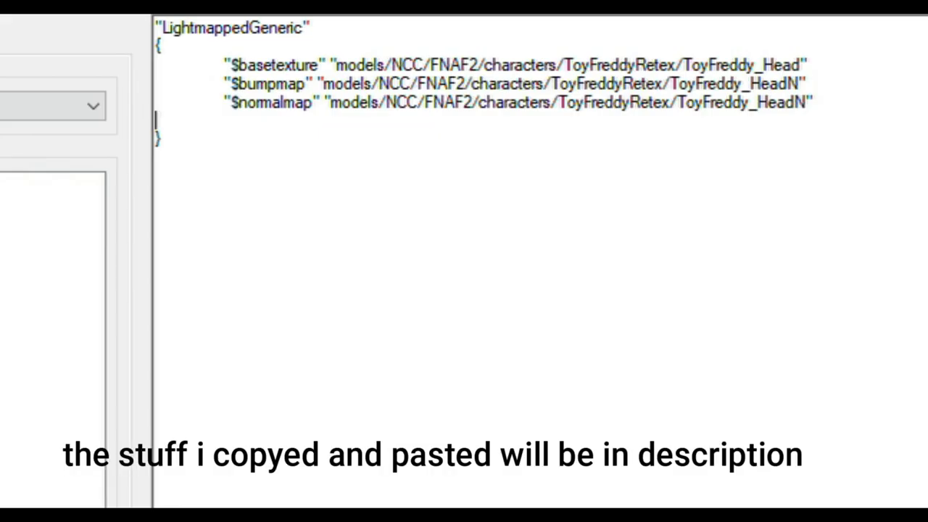
Step: Paste the vertexlitgeneric block, deleting the Mangle texture lines and the extra closing brace
key(ctrl+v)
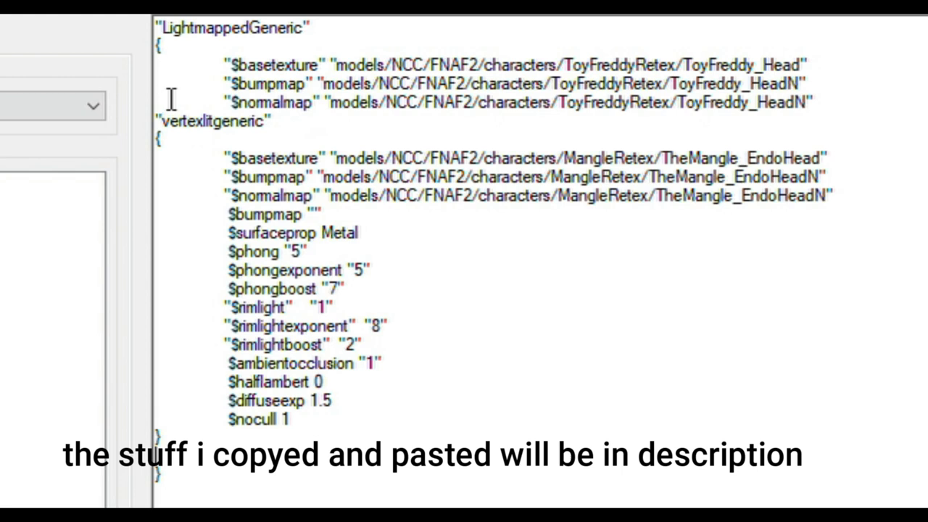
drag(156, 120, 873, 181)
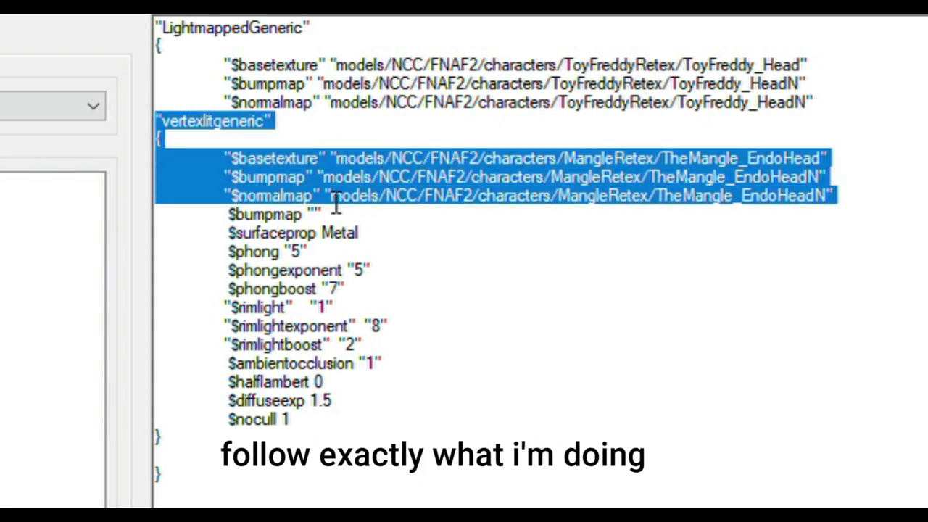
key(BackSpace)
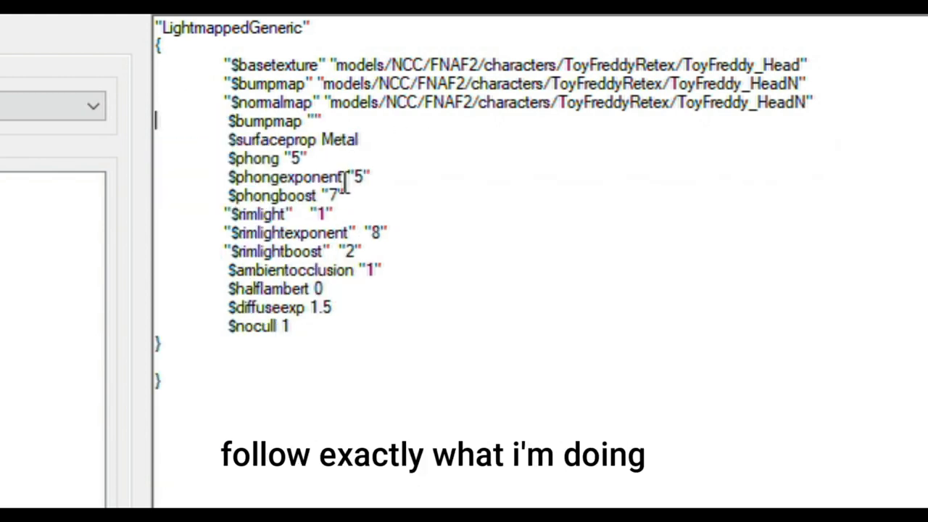
click(209, 370)
key(BackSpace)
key(BackSpace)
Step: Replace the LightmappedGeneric shader name with the vertexlitgeneric block and delete leftover Mangle lines
drag(339, 22, 96, 20)
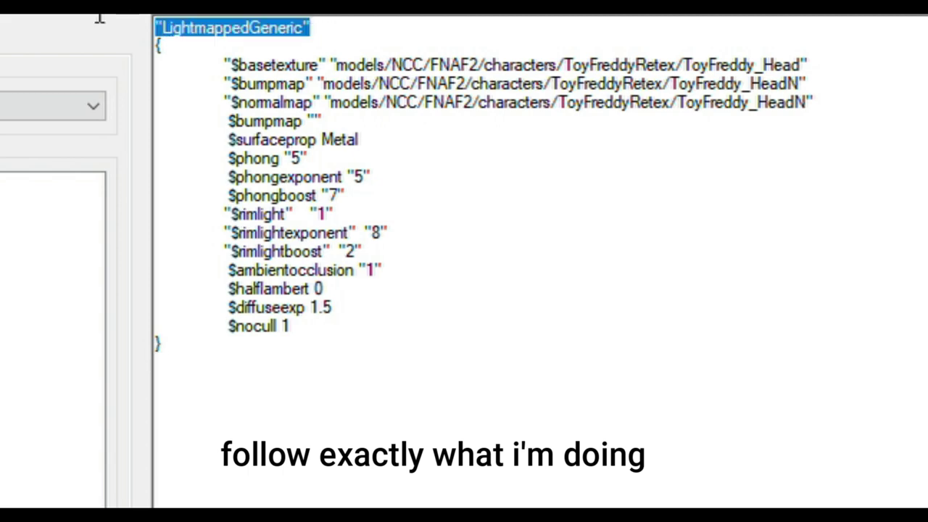
key(ctrl+v)
drag(166, 44, 181, 352)
key(BackSpace)
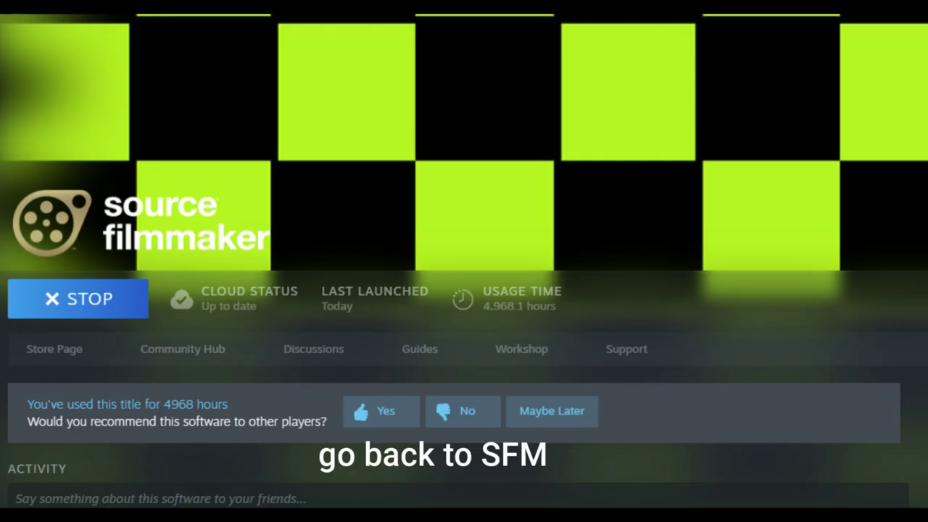